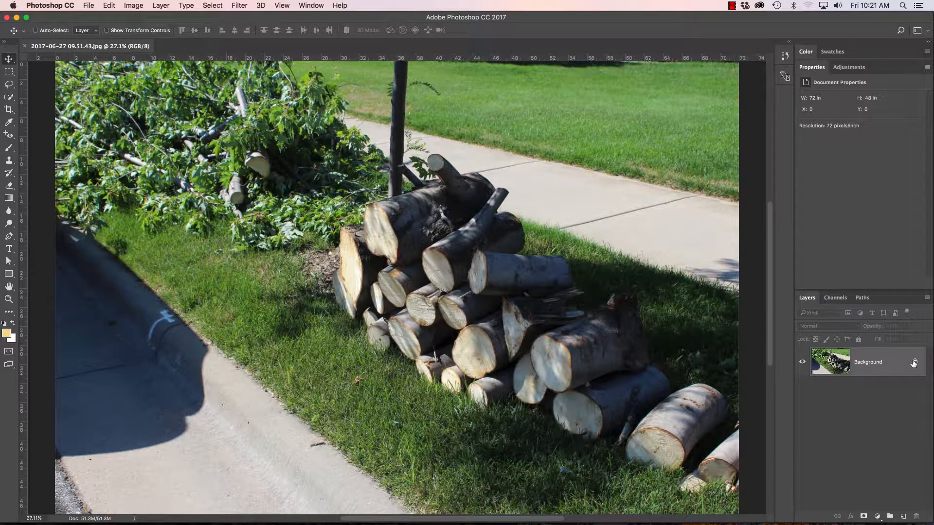
- Unlock the Background layer and convert it to a smart object
{"action": "mouse_move", "coordinate": [914, 365]}
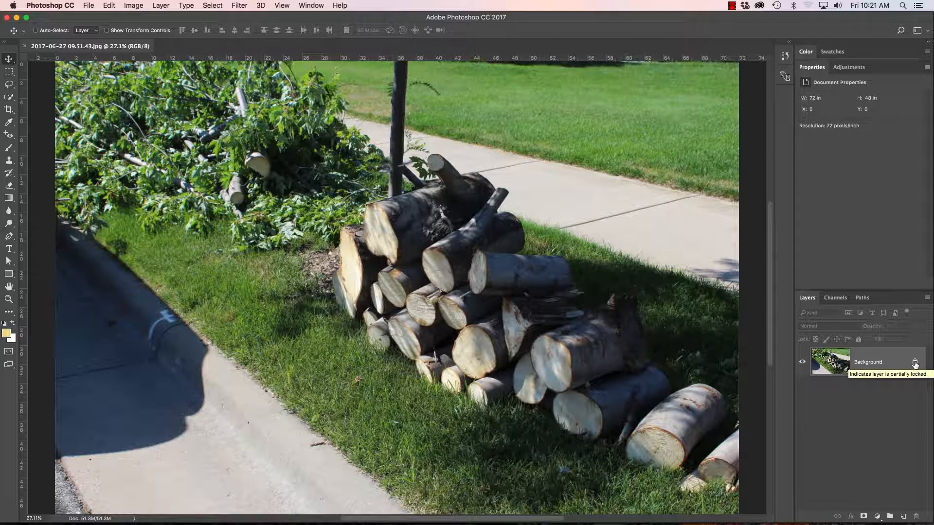
{"action": "left_click", "coordinate": [914, 365]}
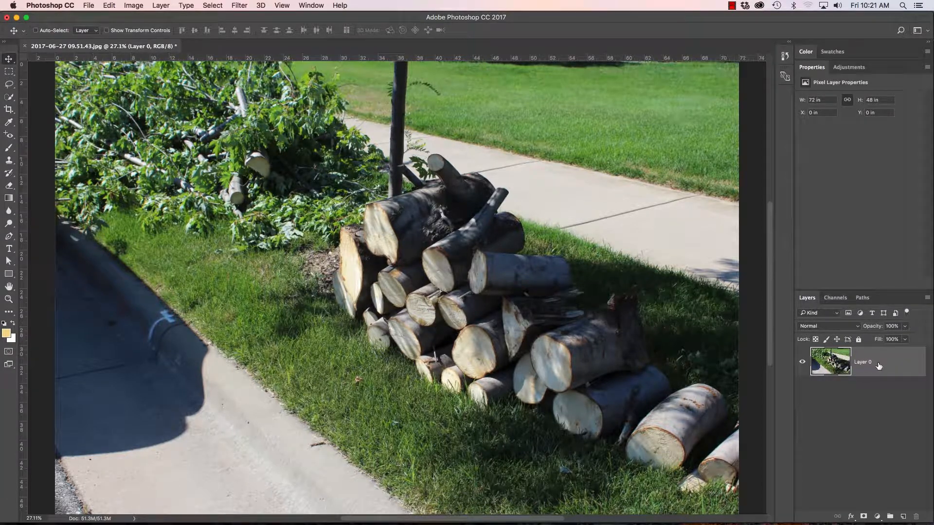
{"action": "right_click", "coordinate": [900, 360]}
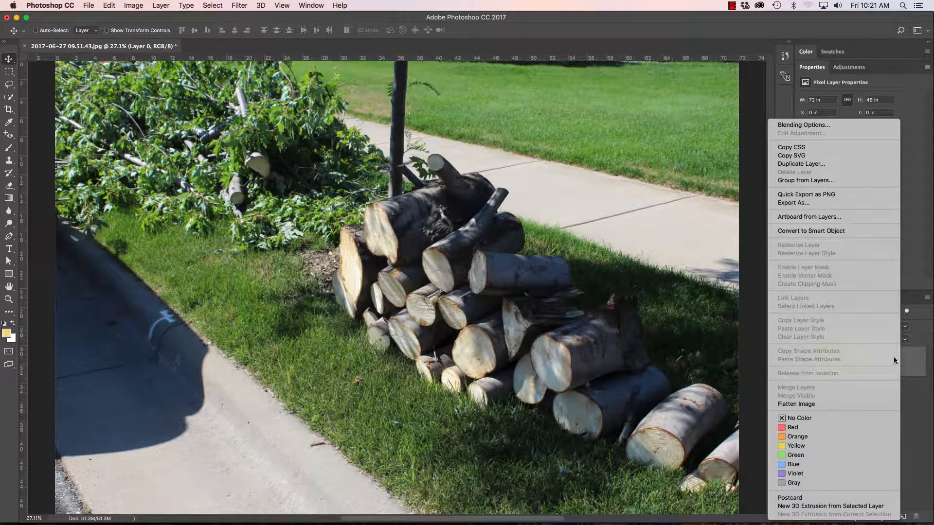
{"action": "left_click", "coordinate": [808, 231]}
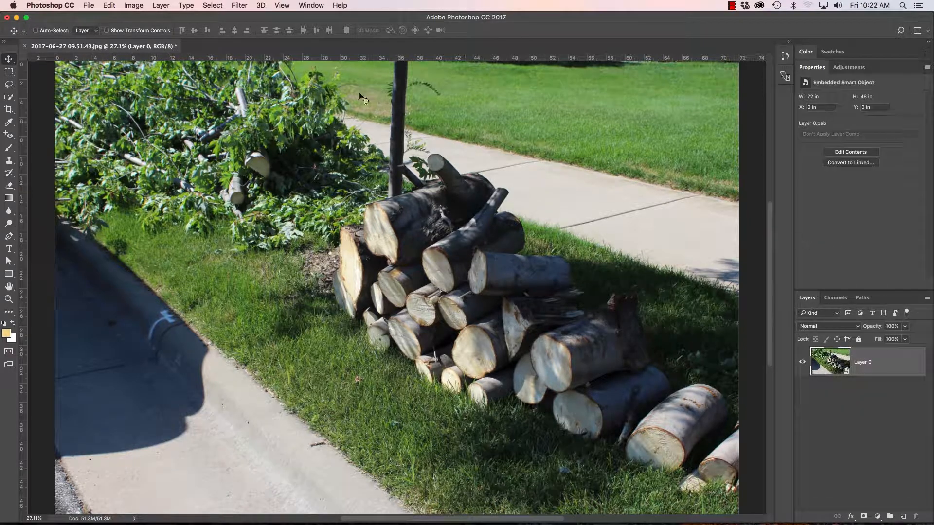
- Open the smart object in the Camera Raw Filter and raise Shadows to +90
{"action": "left_click", "coordinate": [240, 6]}
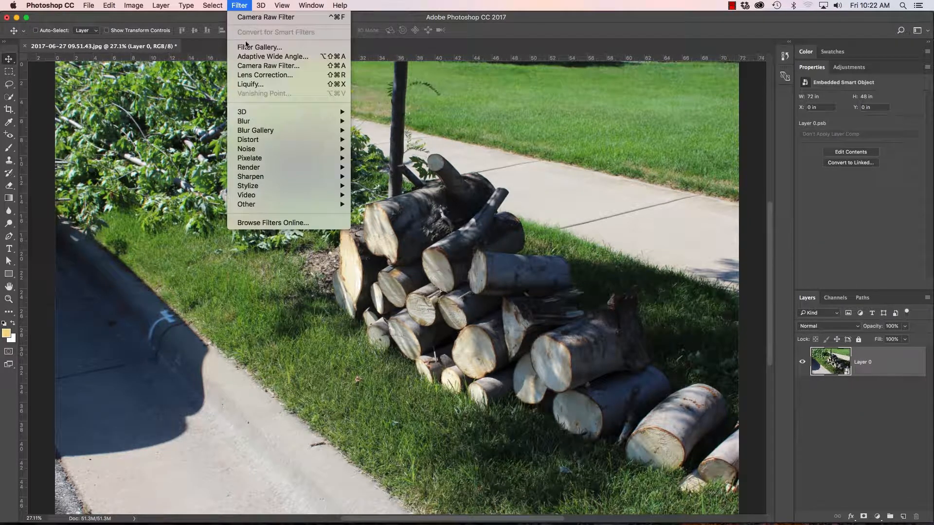
{"action": "left_click", "coordinate": [254, 66]}
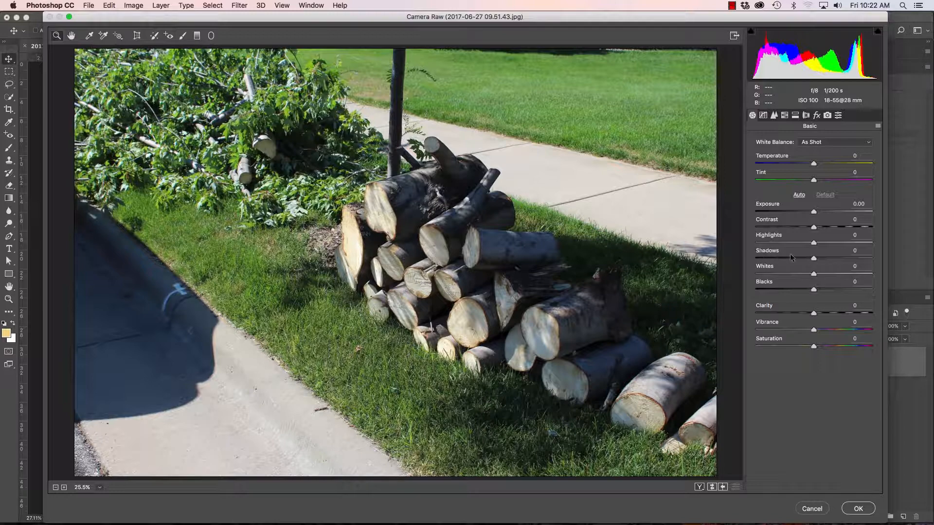
{"action": "left_click_drag", "start_coordinate": [814, 257], "coordinate": [893, 258]}
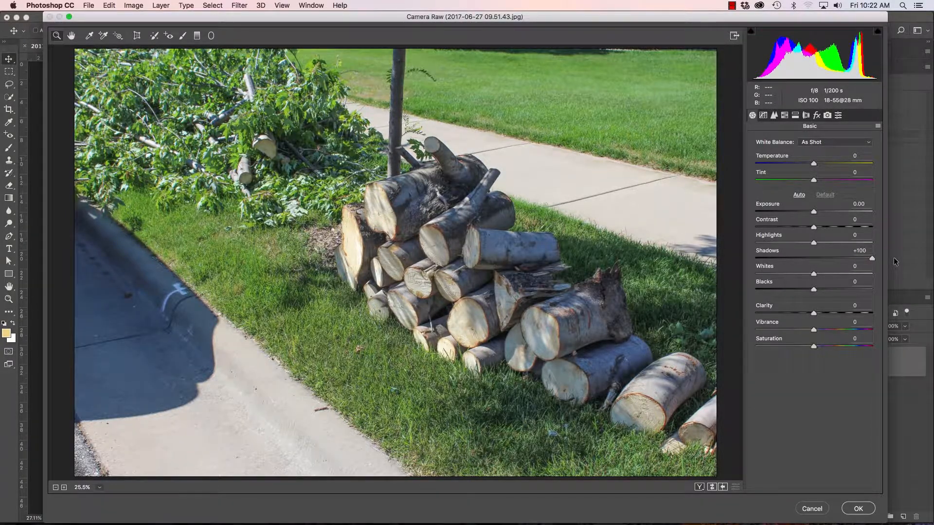
{"action": "left_click_drag", "start_coordinate": [872, 258], "coordinate": [865, 261]}
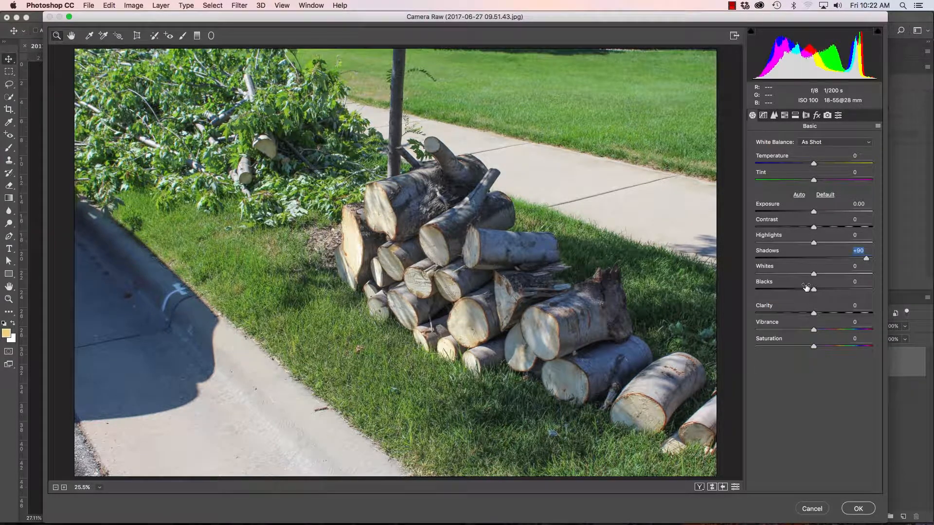
- Examine the brightened shadow areas of the log pile up close, ending with the whole photo in view
{"action": "mouse_move", "coordinate": [497, 247]}
{"action": "left_mouse_down"}
{"action": "mouse_move", "coordinate": [528, 254]}
{"action": "mouse_move", "coordinate": [496, 242]}
{"action": "left_mouse_up"}
{"action": "left_click", "coordinate": [496, 244]}
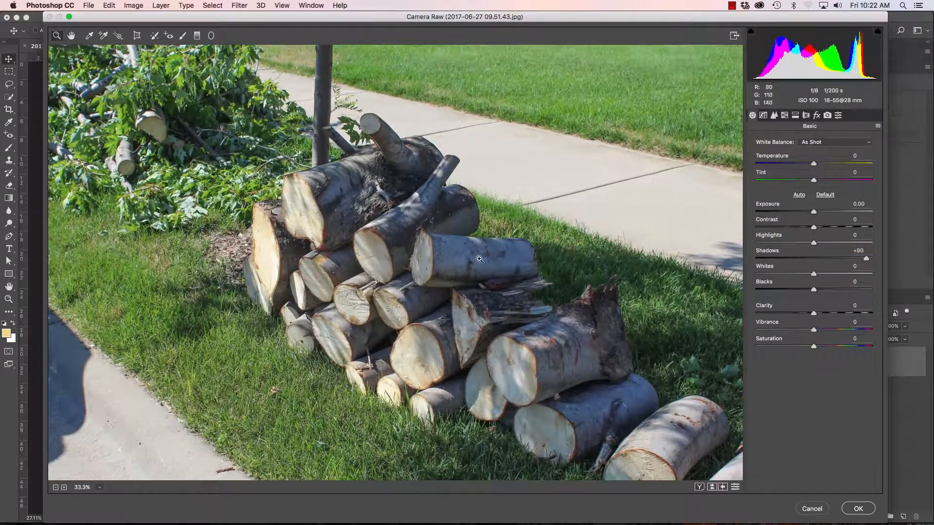
{"action": "left_click", "coordinate": [478, 259]}
{"action": "left_click", "coordinate": [480, 260]}
{"action": "left_click_drag", "start_coordinate": [353, 266], "coordinate": [441, 257]}
{"action": "left_click_drag", "start_coordinate": [458, 321], "coordinate": [474, 267]}
{"action": "left_click_drag", "start_coordinate": [522, 344], "coordinate": [496, 328]}
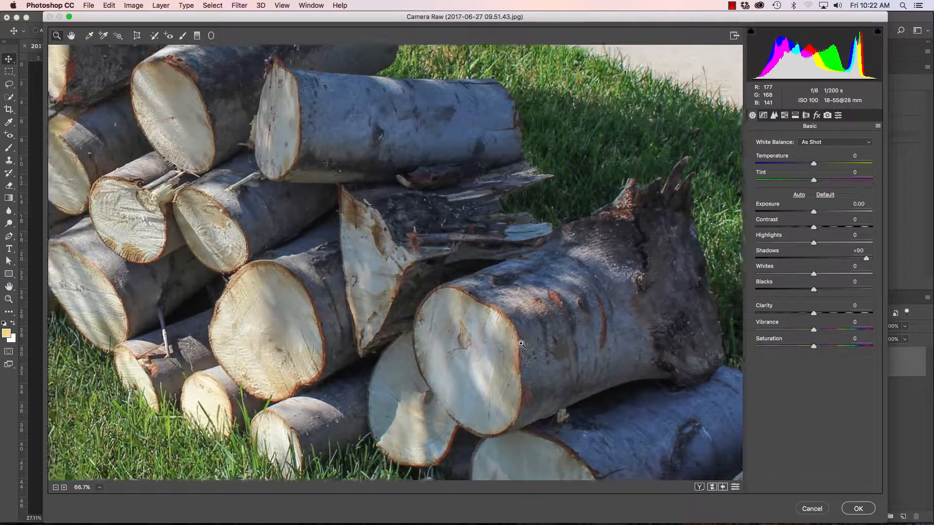
{"action": "left_click", "coordinate": [496, 327]}
{"action": "key", "text": "super+0"}
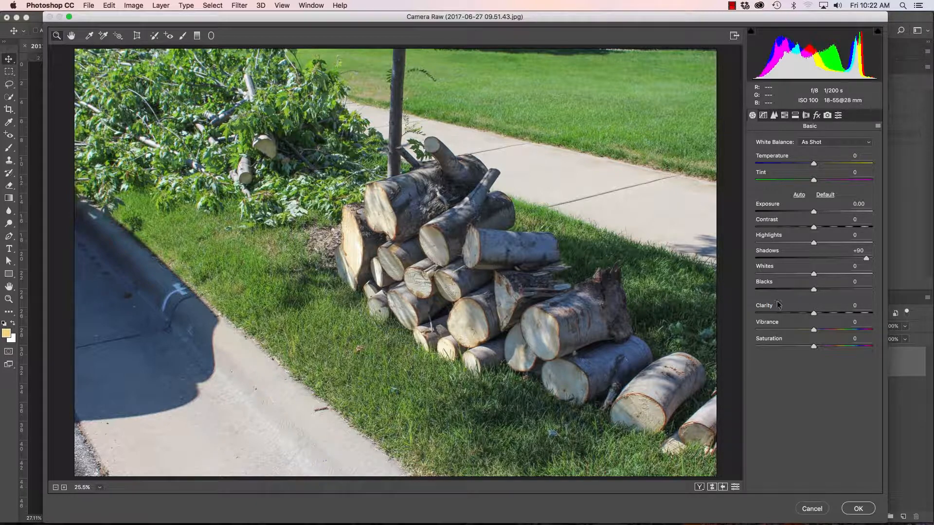
- Set Blacks to -30 and Contrast to +5
{"action": "mouse_move", "coordinate": [814, 288]}
{"action": "left_mouse_down"}
{"action": "mouse_move", "coordinate": [779, 292]}
{"action": "mouse_move", "coordinate": [798, 294]}
{"action": "left_mouse_up"}
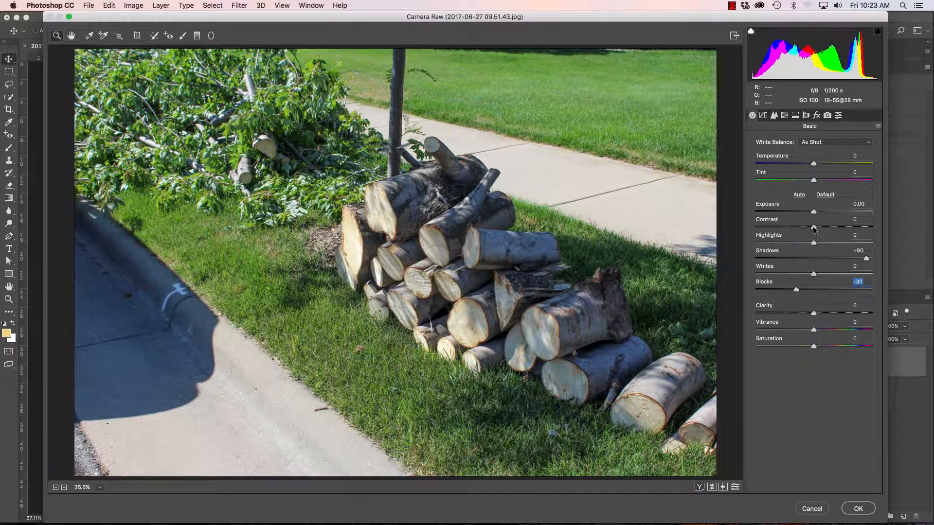
{"action": "mouse_move", "coordinate": [814, 227]}
{"action": "left_mouse_down"}
{"action": "mouse_move", "coordinate": [830, 226]}
{"action": "mouse_move", "coordinate": [819, 226]}
{"action": "left_mouse_up"}
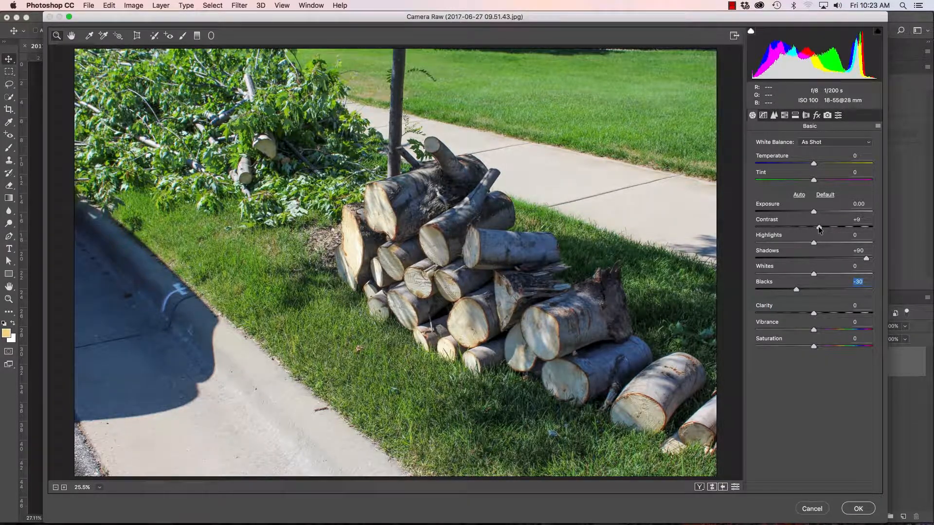
{"action": "left_click_drag", "start_coordinate": [817, 226], "coordinate": [815, 226]}
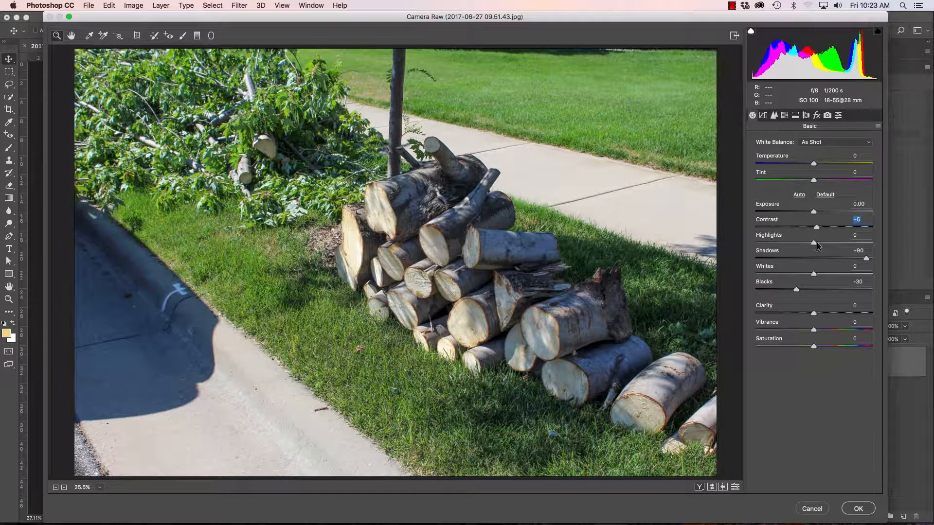
- Try Highlights at +60 and +17 while checking the bright log ends up close, and return it to 0
{"action": "left_click_drag", "start_coordinate": [813, 243], "coordinate": [850, 242]}
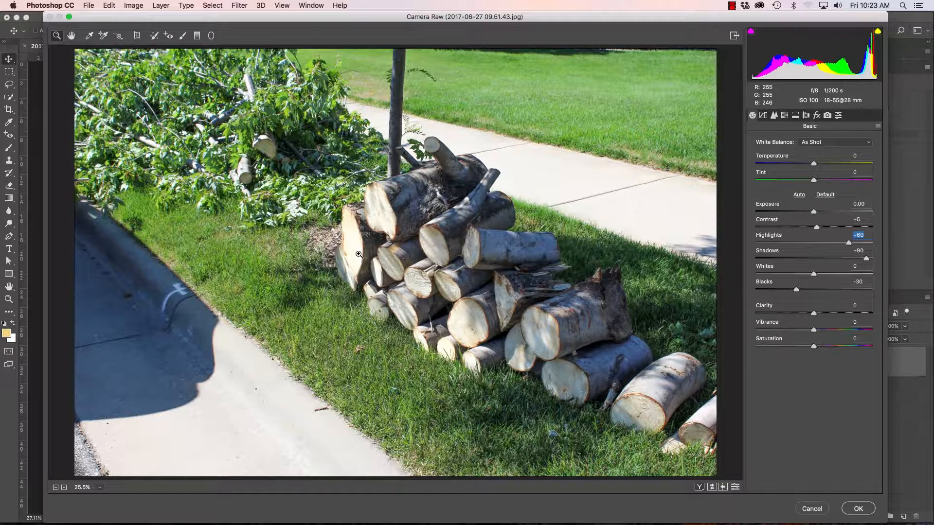
{"action": "left_click_drag", "start_coordinate": [359, 254], "coordinate": [519, 296]}
{"action": "left_click", "coordinate": [519, 295]}
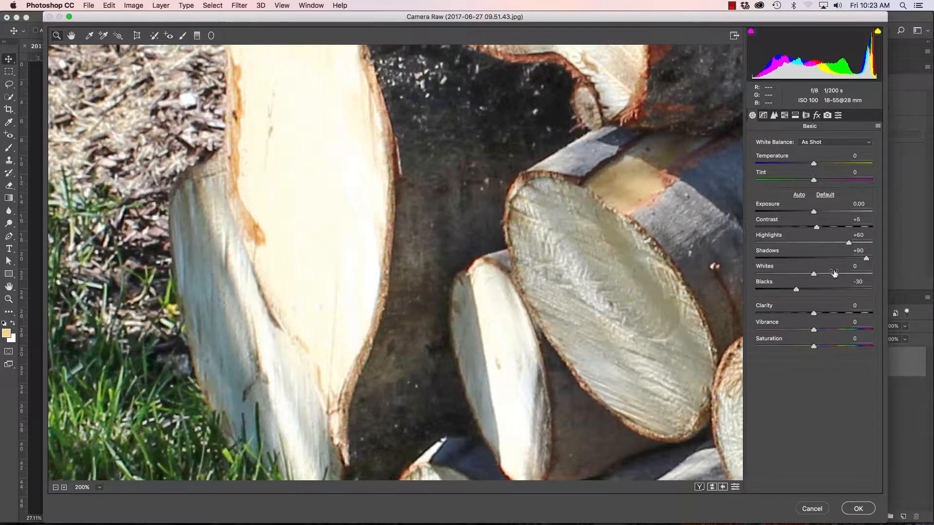
{"action": "left_click_drag", "start_coordinate": [849, 243], "coordinate": [824, 243]}
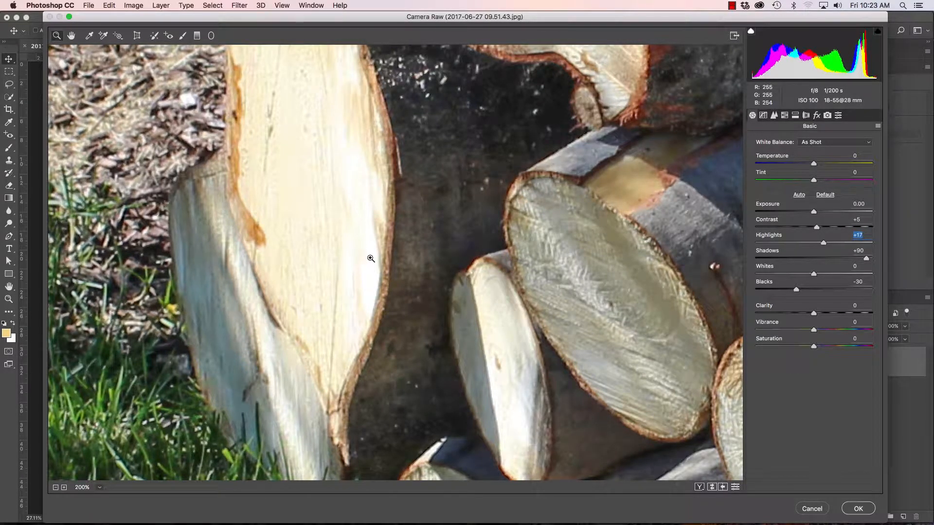
{"action": "left_click_drag", "start_coordinate": [822, 243], "coordinate": [813, 242]}
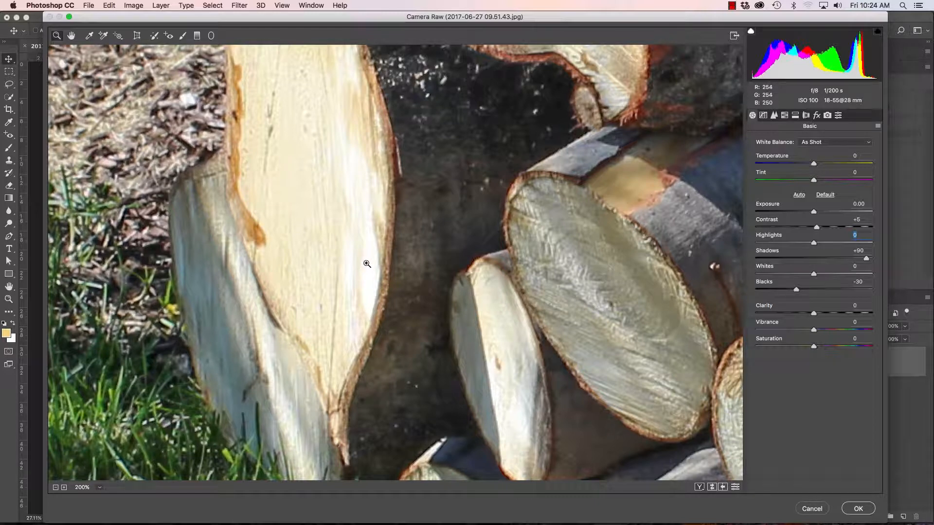
- Reset Contrast to 0 and lower Shadows to +80
{"action": "mouse_move", "coordinate": [817, 228]}
{"action": "left_mouse_down"}
{"action": "mouse_move", "coordinate": [807, 228]}
{"action": "mouse_move", "coordinate": [815, 227]}
{"action": "left_mouse_up"}
{"action": "double_click", "coordinate": [814, 228]}
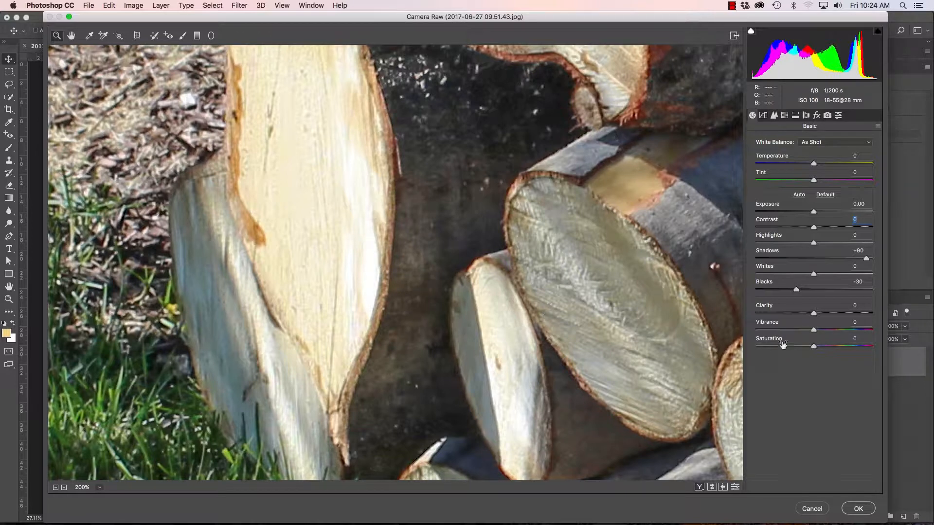
{"action": "mouse_move", "coordinate": [865, 260]}
{"action": "left_mouse_down"}
{"action": "mouse_move", "coordinate": [822, 258]}
{"action": "mouse_move", "coordinate": [856, 259]}
{"action": "left_mouse_up"}
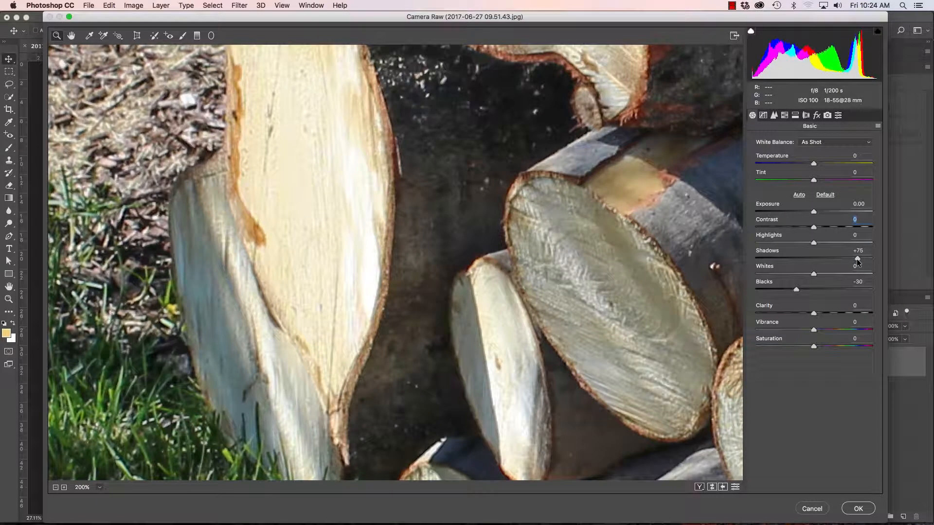
{"action": "left_click_drag", "start_coordinate": [857, 259], "coordinate": [861, 260]}
- With the whole log pile in view, set Whites to +20 and Clarity to +15
{"action": "left_click", "coordinate": [510, 314]}
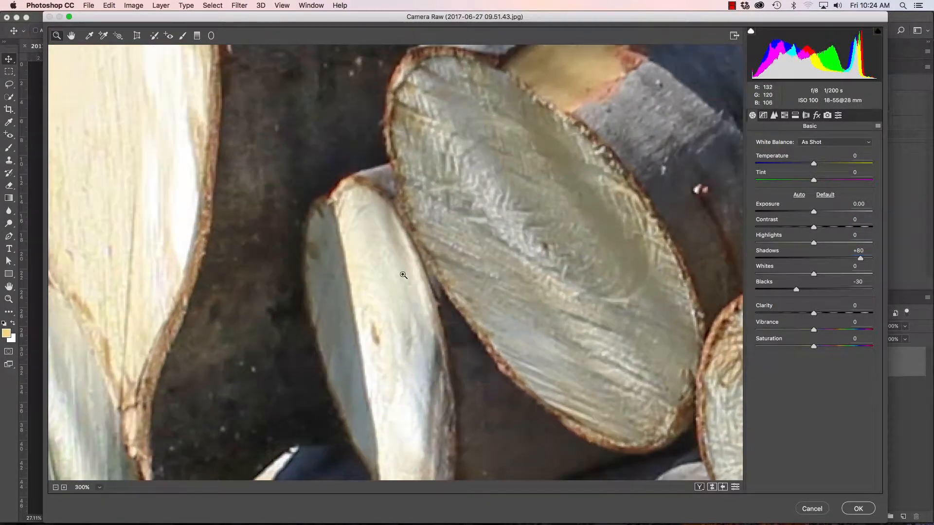
{"action": "left_click", "coordinate": [364, 265], "text": "alt"}
{"action": "left_click", "coordinate": [365, 265], "text": "alt"}
{"action": "left_click", "coordinate": [364, 265], "text": "alt"}
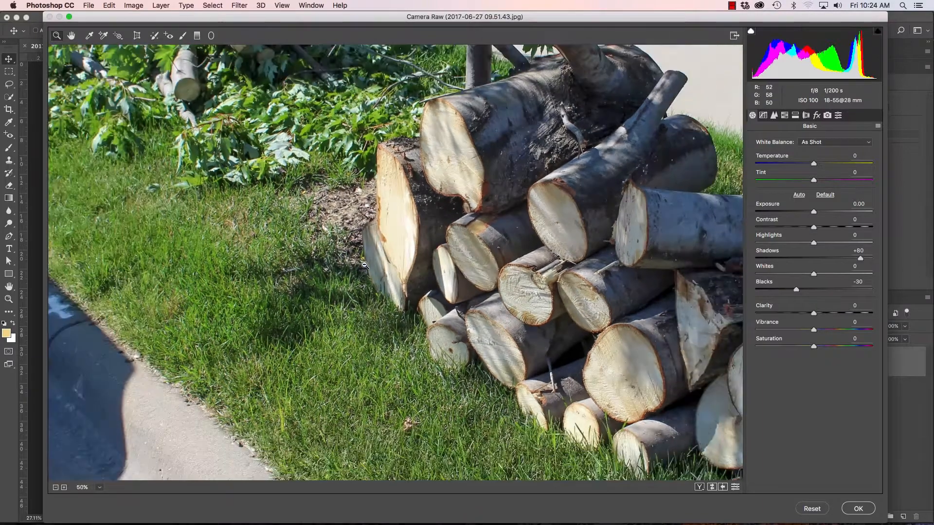
{"action": "left_click", "coordinate": [365, 265], "text": "alt"}
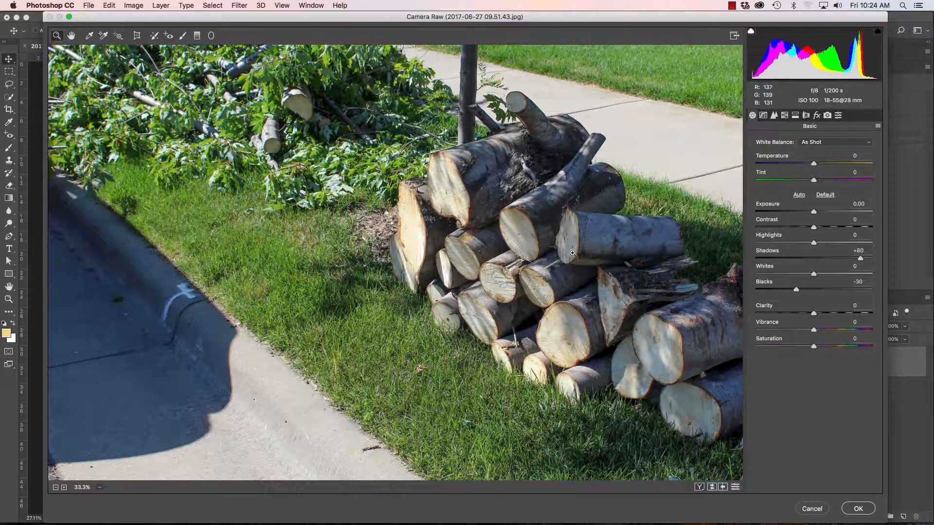
{"action": "left_click_drag", "start_coordinate": [574, 253], "coordinate": [484, 258]}
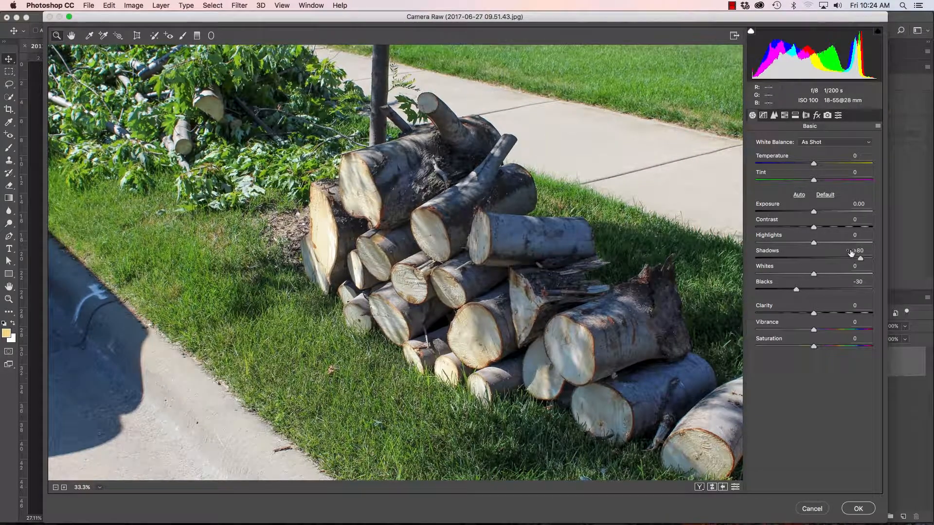
{"action": "left_click_drag", "start_coordinate": [814, 273], "coordinate": [831, 273]}
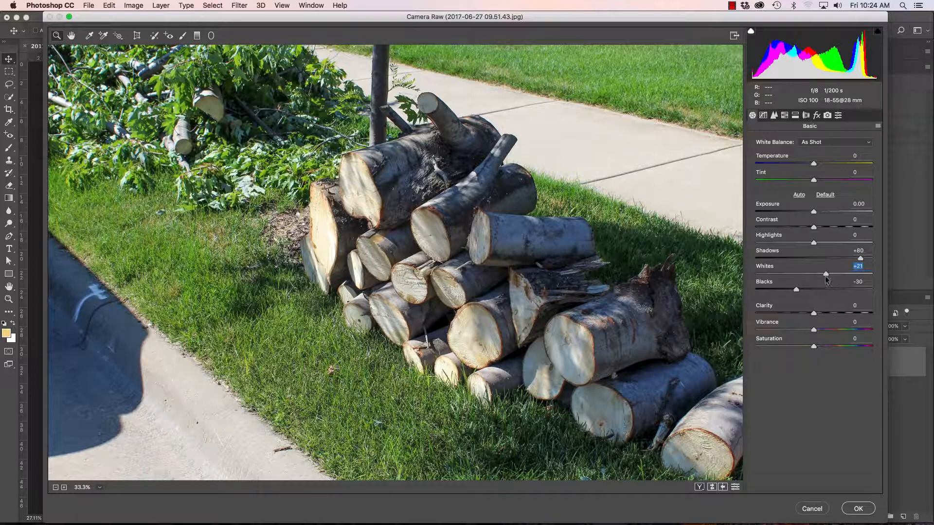
{"action": "left_click_drag", "start_coordinate": [826, 276], "coordinate": [825, 274]}
{"action": "mouse_move", "coordinate": [814, 314]}
{"action": "left_mouse_down"}
{"action": "mouse_move", "coordinate": [831, 313]}
{"action": "mouse_move", "coordinate": [798, 313]}
{"action": "mouse_move", "coordinate": [836, 311]}
{"action": "mouse_move", "coordinate": [800, 315]}
{"action": "mouse_move", "coordinate": [833, 313]}
{"action": "mouse_move", "coordinate": [823, 312]}
{"action": "left_mouse_up"}
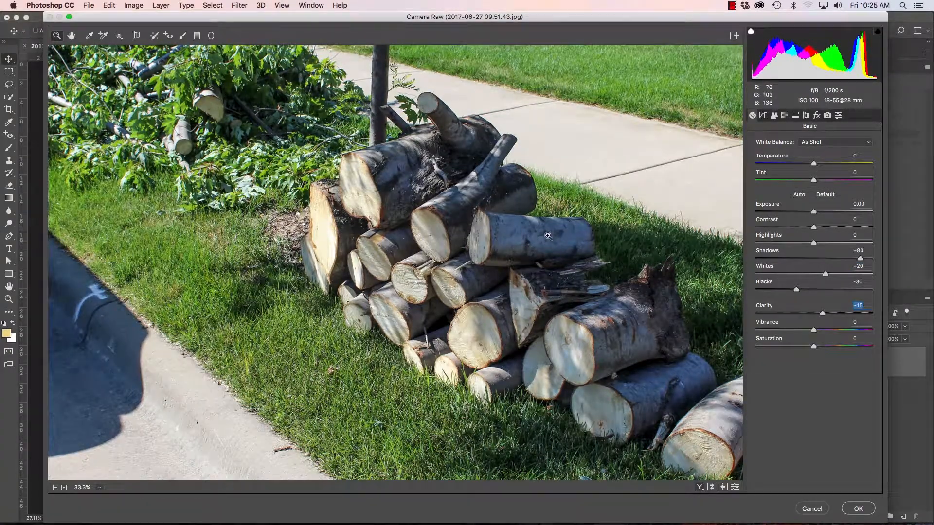
{"action": "mouse_move", "coordinate": [823, 312]}
{"action": "left_mouse_down"}
{"action": "mouse_move", "coordinate": [808, 313]}
{"action": "mouse_move", "coordinate": [823, 313]}
{"action": "left_mouse_up"}
- Compare the log pile in a side-by-side before and after view, and apply the Camera Raw adjustments
{"action": "key", "text": "super+0"}
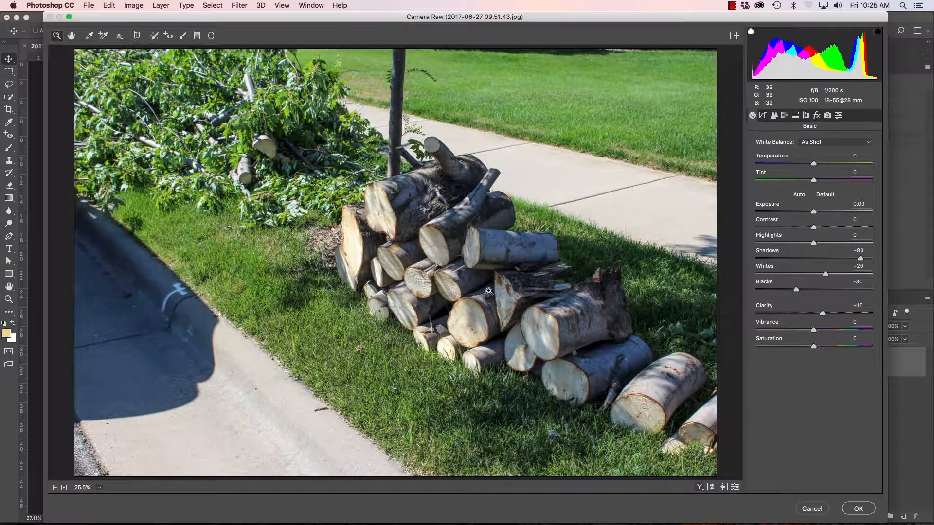
{"action": "left_click", "coordinate": [699, 487]}
{"action": "left_click", "coordinate": [619, 276]}
{"action": "left_click", "coordinate": [621, 282]}
{"action": "left_click", "coordinate": [581, 287]}
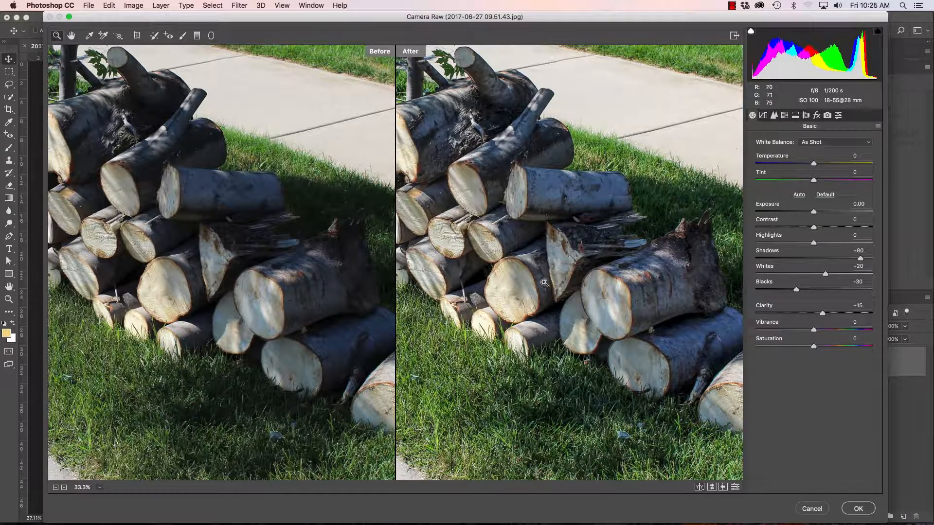
{"action": "left_click", "coordinate": [858, 508]}
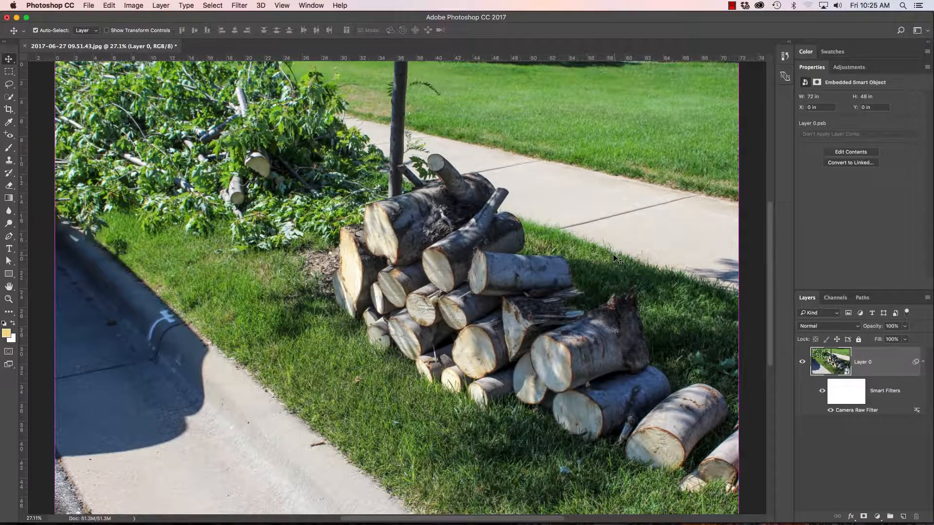
- Compare the photo with and without the Camera Raw adjustments, leaving the smart filter enabled
{"action": "key", "text": "super+z"}
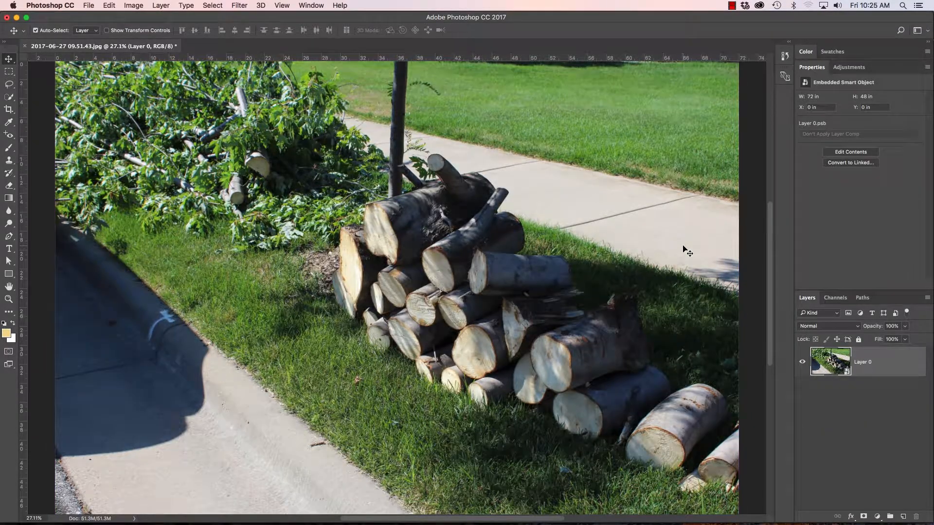
{"action": "key", "text": "super+z"}
{"action": "key", "text": "super+z"}
{"action": "key", "text": "super+z"}
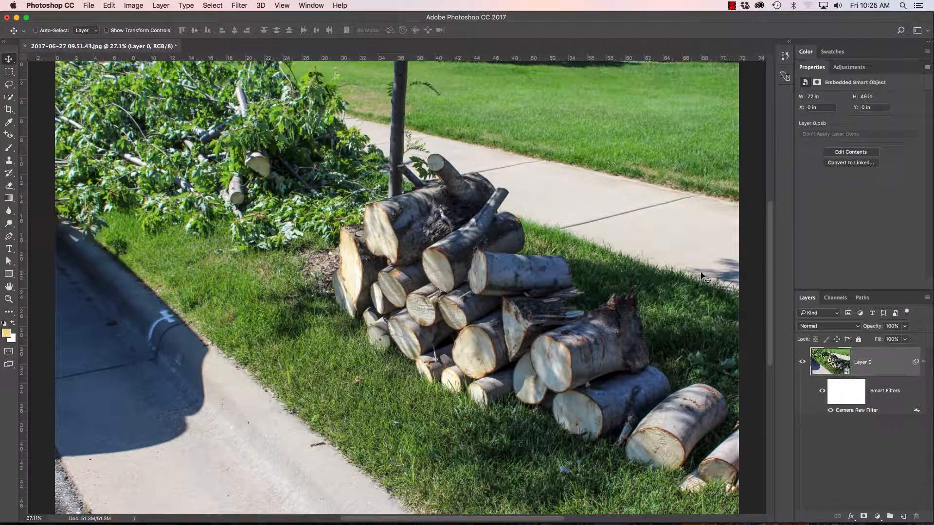
{"action": "left_click", "coordinate": [822, 392]}
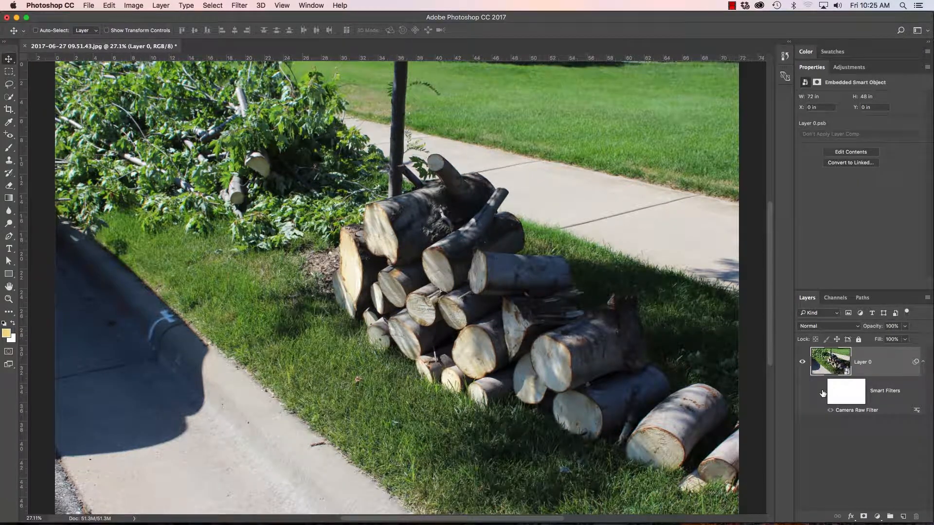
{"action": "left_click", "coordinate": [822, 392]}
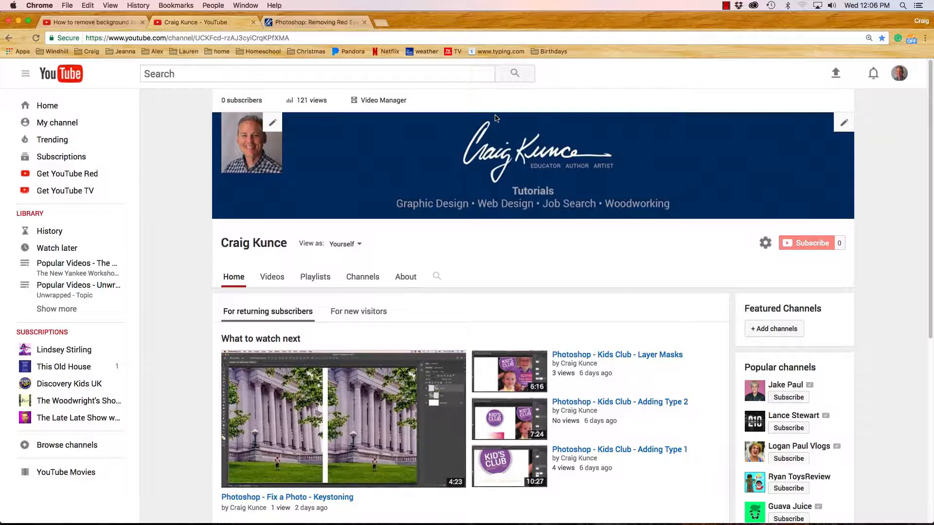
- Show the "Photoshop: Removing Red Eye in a Photo" tutorial page in Chrome
{"action": "left_click", "coordinate": [299, 22]}
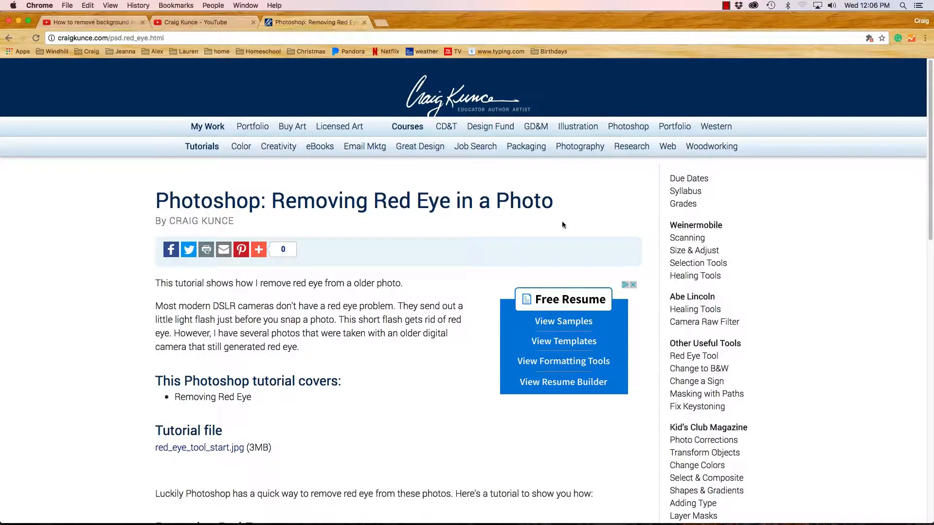